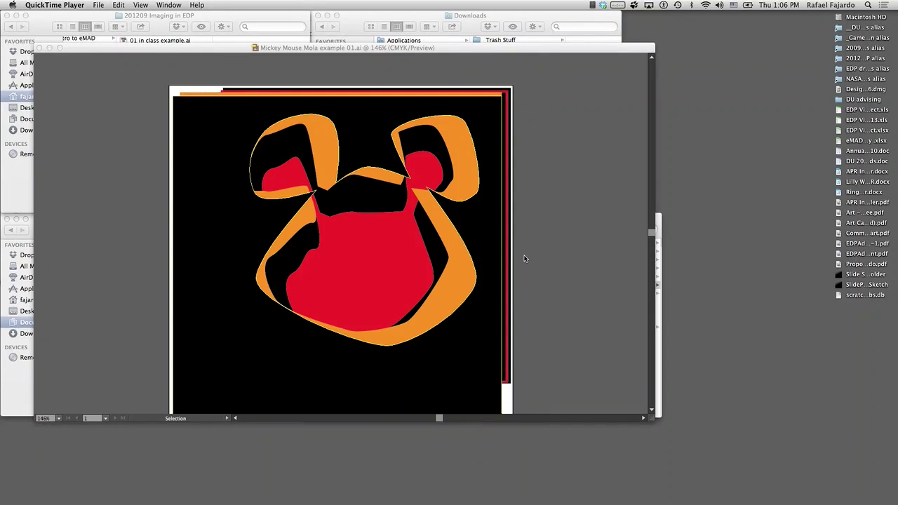
- Bring Illustrator to the front and maximize the Mickey Mouse Mola example 01.ai document window
click(130, 162)
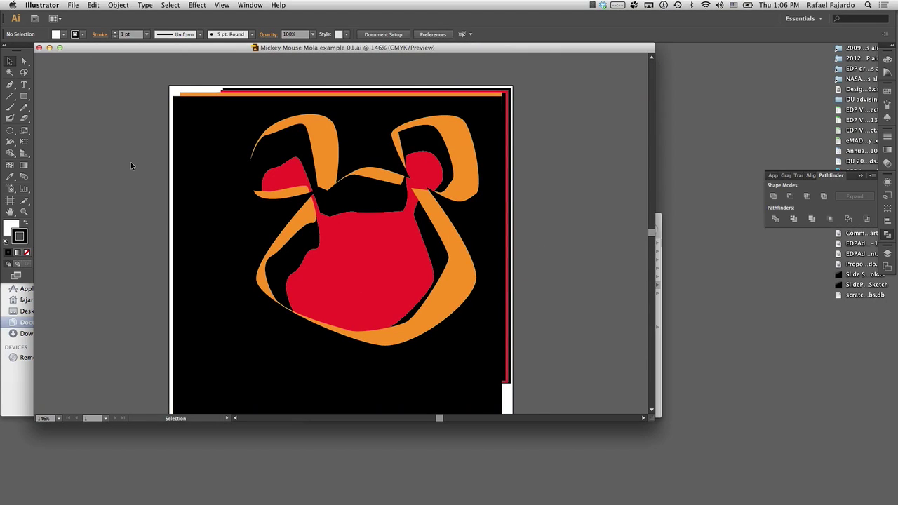
click(60, 48)
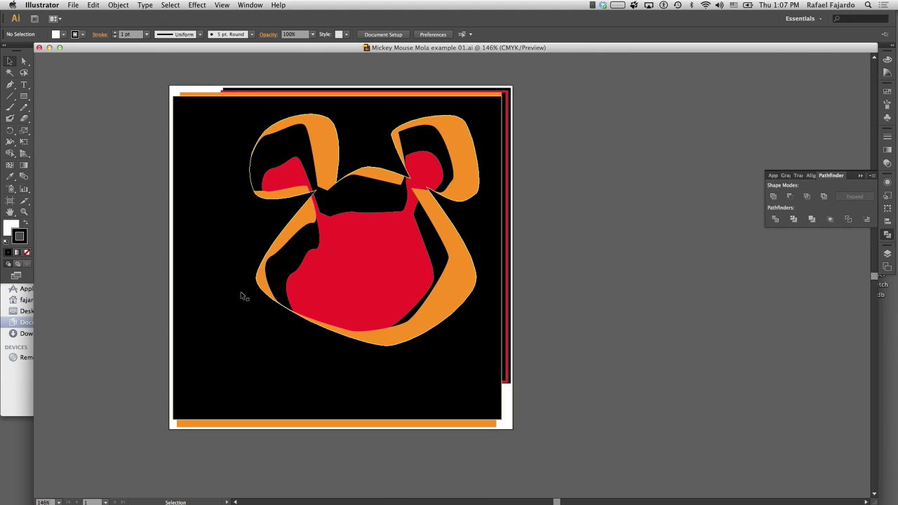
- Zoom the Mickey face to 200% and scroll up to the top of the artboard
key(ctrl+z)
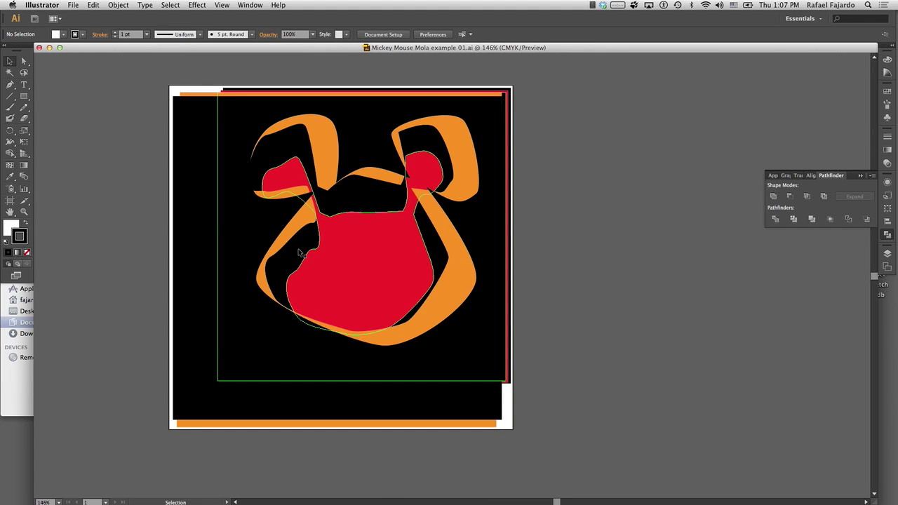
key(ctrl+equal)
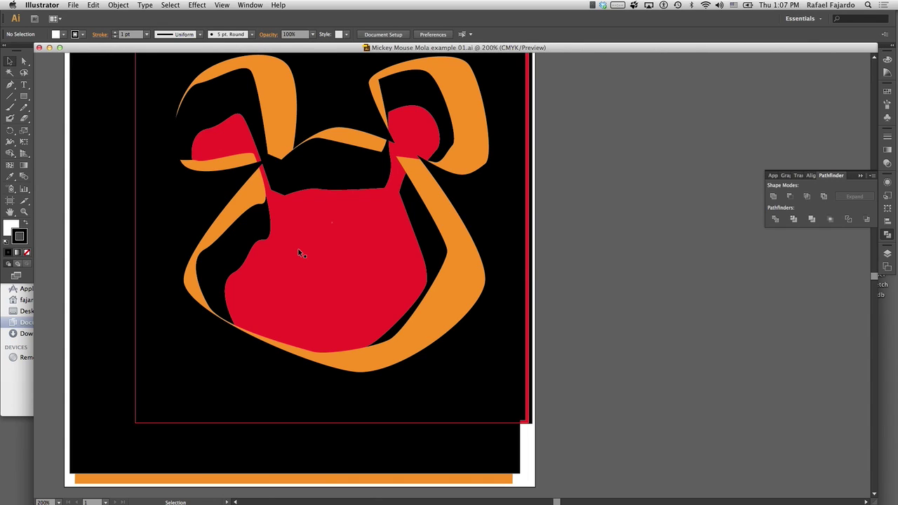
scroll(349, 287, up, 1)
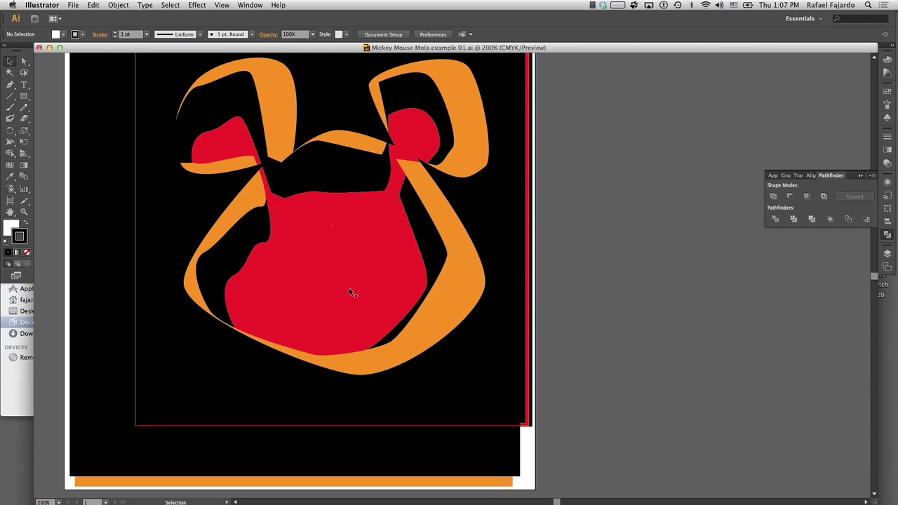
scroll(352, 292, up, 5)
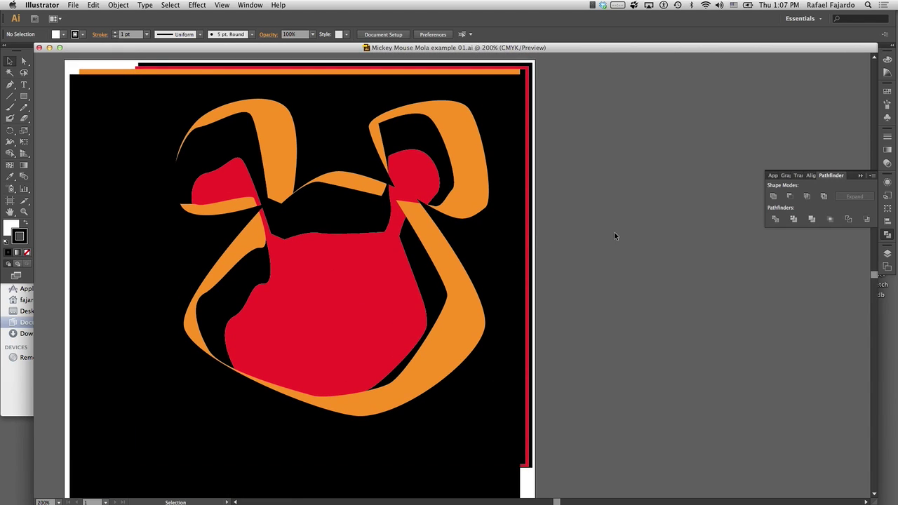
- Show the Layers panel listing Layer 1 through Layer 5
click(887, 254)
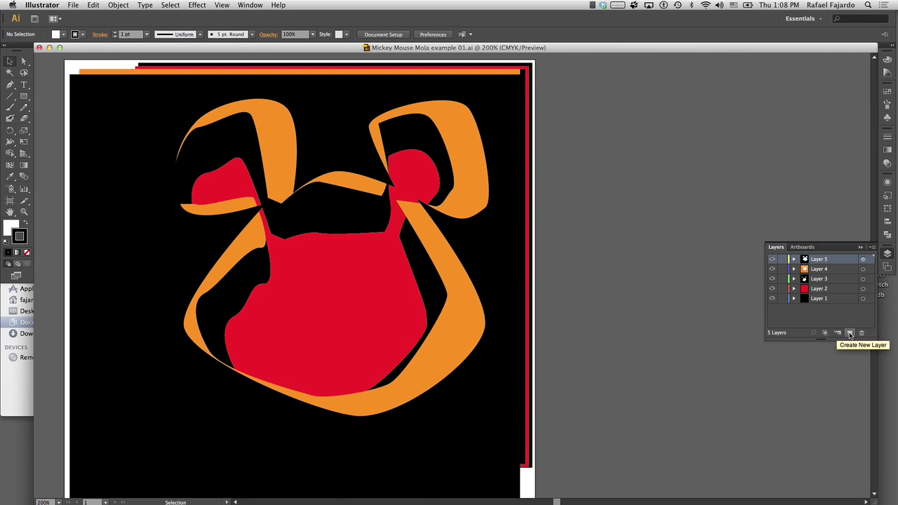
- Add a new Layer 6, move it beneath Layer 1, and collapse Layer 4
click(849, 334)
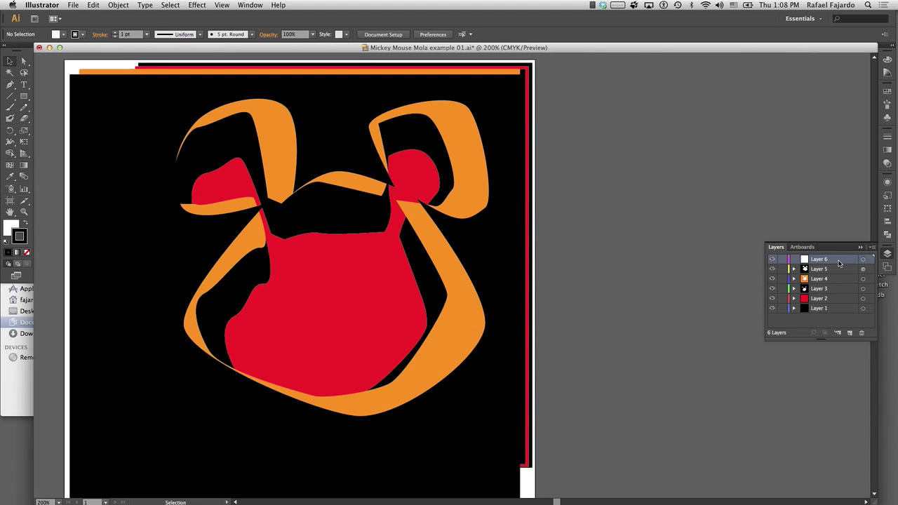
drag(839, 263, 839, 272)
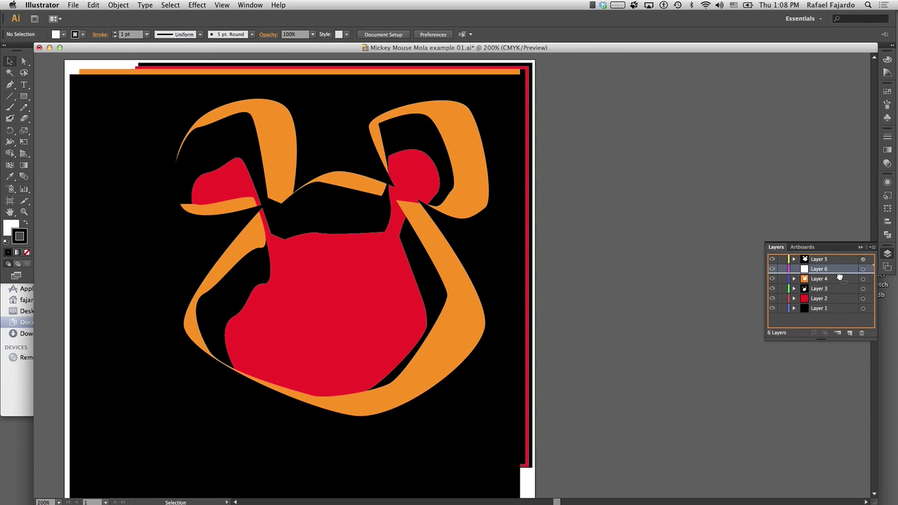
drag(839, 270, 841, 279)
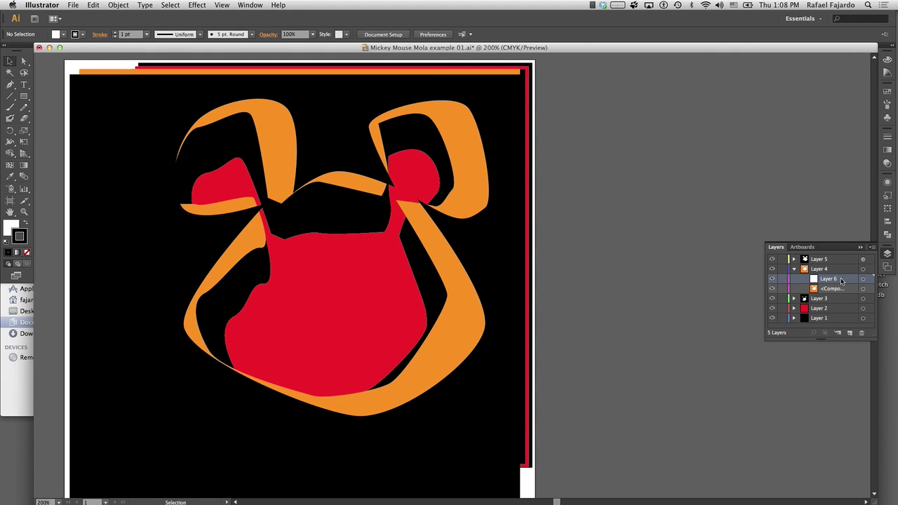
drag(841, 281, 839, 323)
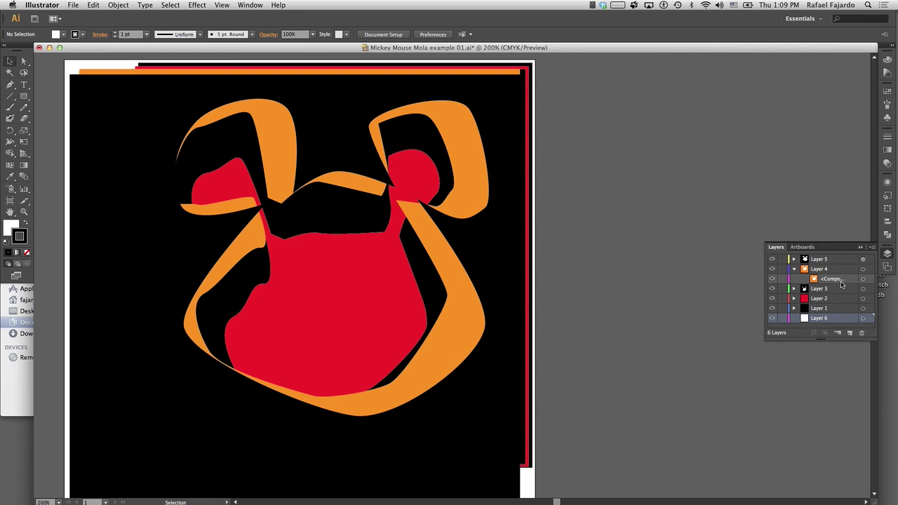
click(794, 270)
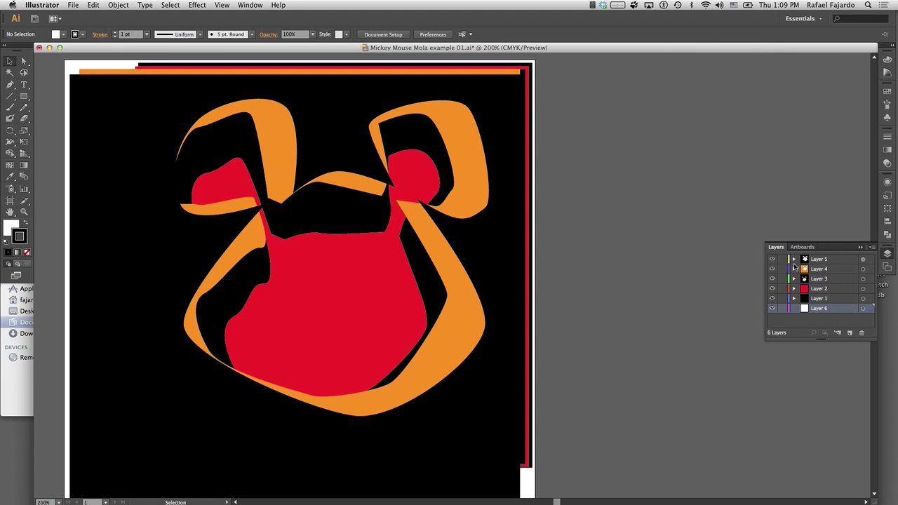
- Move Layer 6 from the bottom up to the top, above Layer 5
click(793, 260)
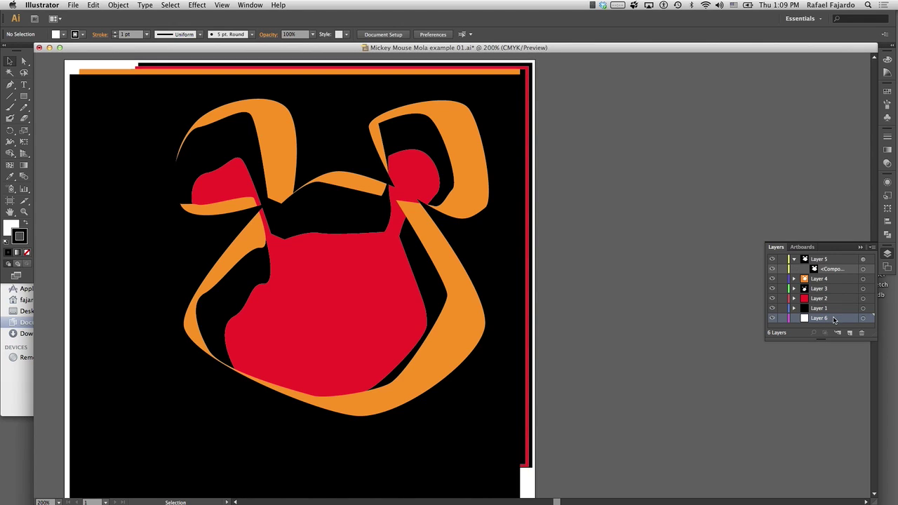
drag(834, 320, 835, 259)
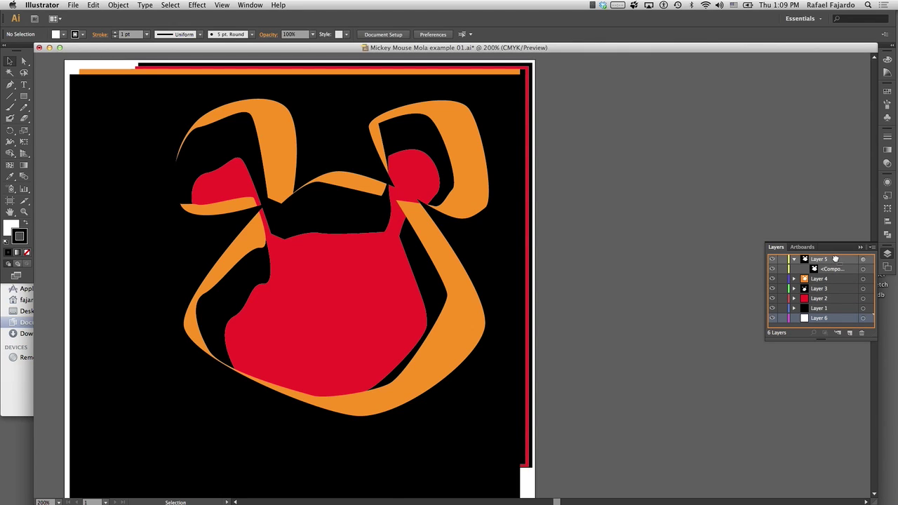
drag(835, 258, 835, 259)
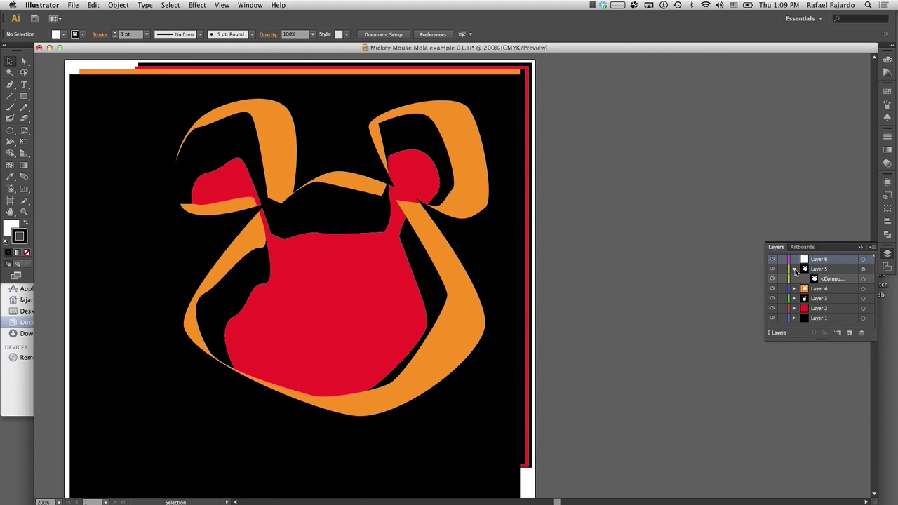
click(795, 269)
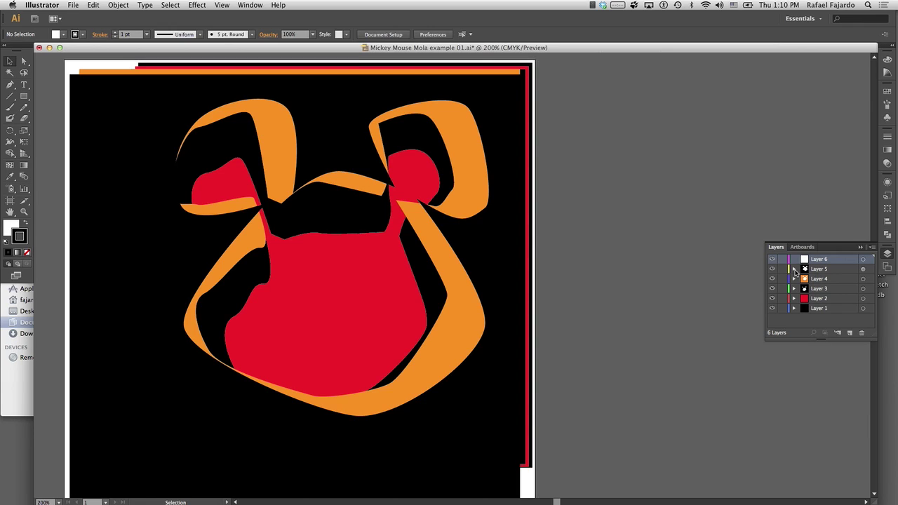
- Lock Layers 1 through 5 against edits, leaving Layer 6 editable
click(839, 279)
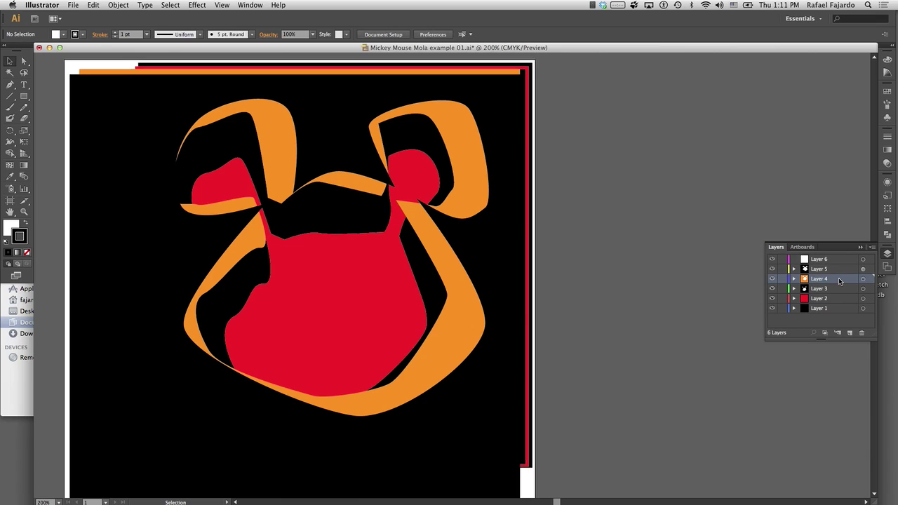
click(782, 279)
click(782, 269)
click(782, 288)
click(782, 298)
click(782, 308)
click(823, 262)
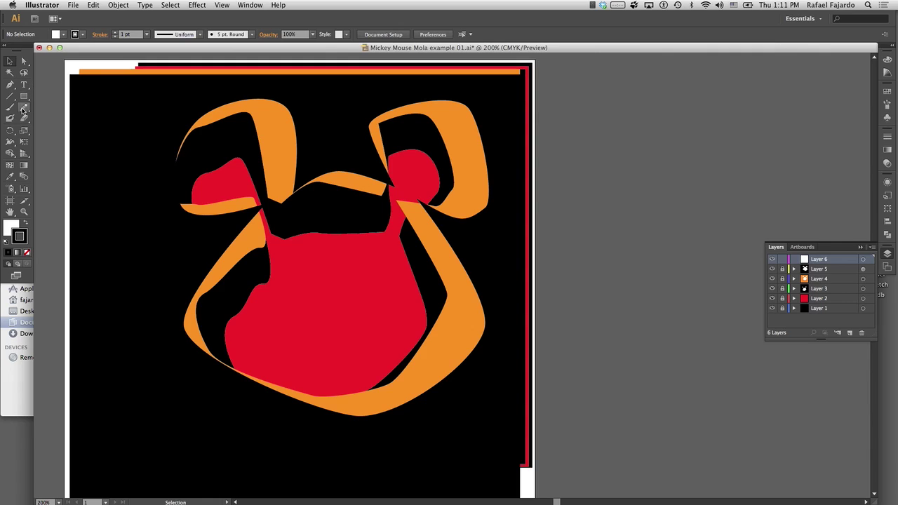
- Set up the Rectangle tool with no stroke and a bright green fill
click(28, 98)
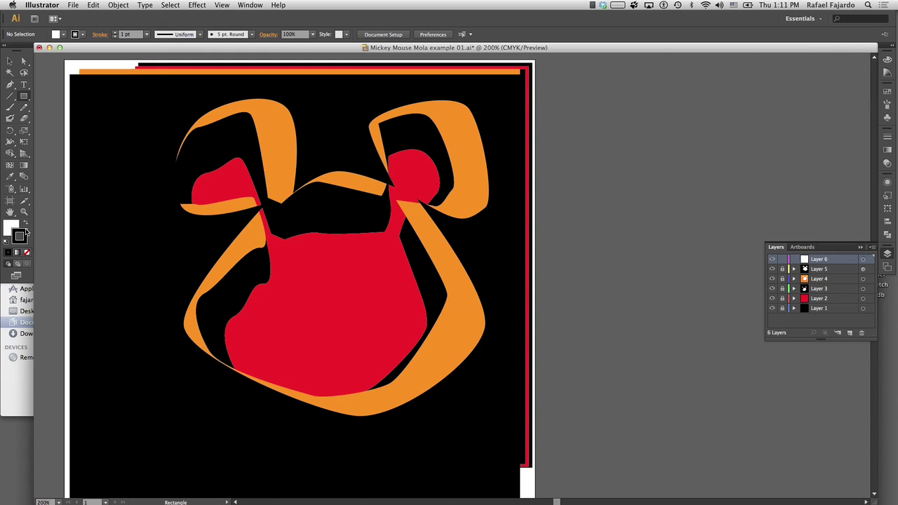
click(22, 234)
click(26, 254)
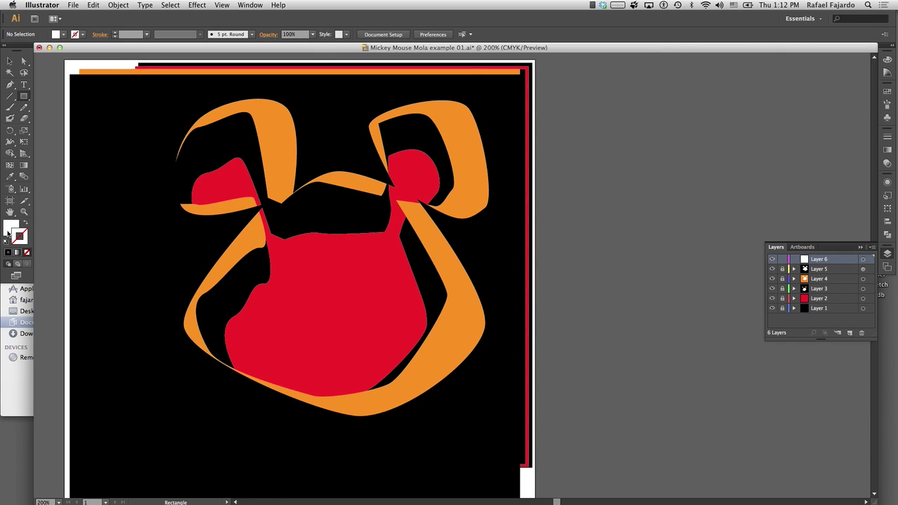
click(10, 228)
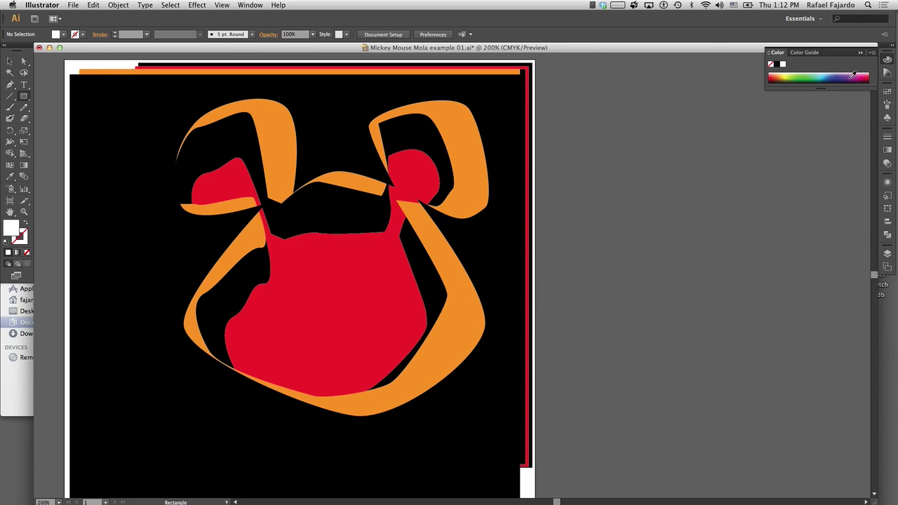
click(799, 77)
- Draw a green rectangle over nearly the whole artwork, deselect it, and reshow the layer list
scroll(405, 206, up, 5)
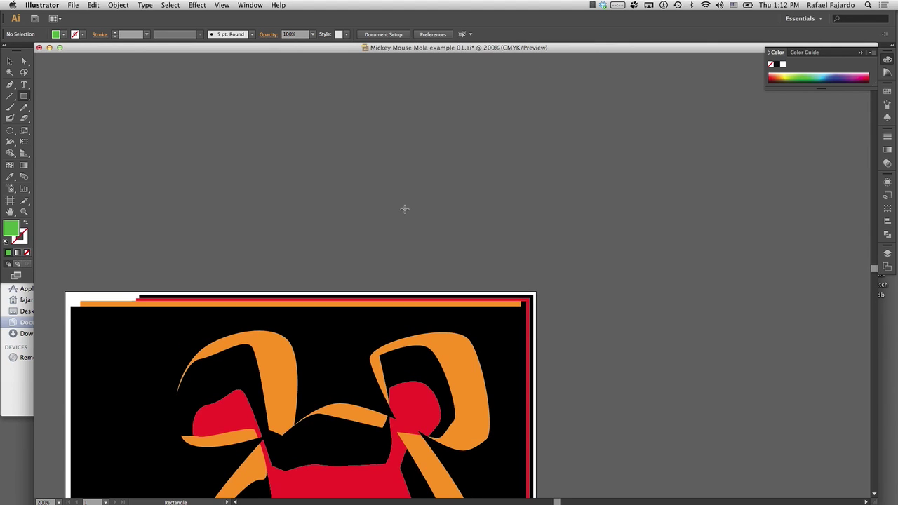
scroll(409, 203, down, 3)
scroll(408, 203, down, 2)
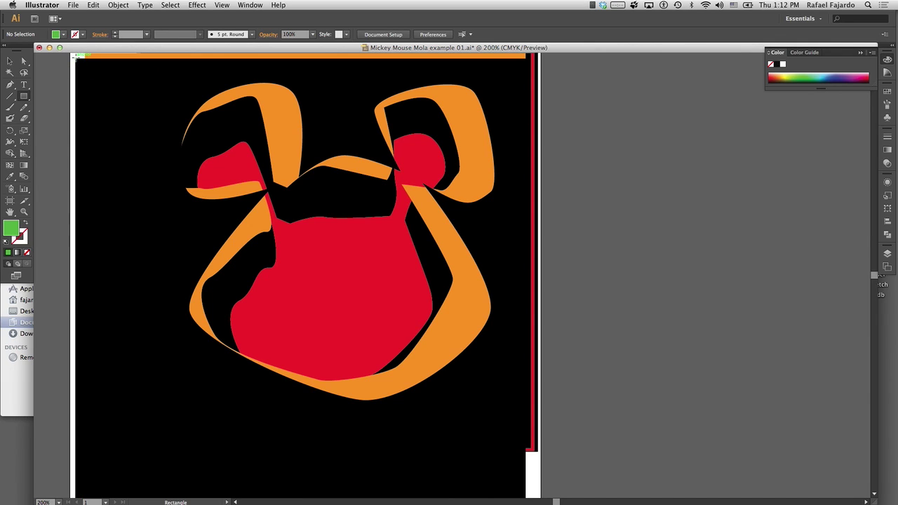
mouse_move(80, 68)
mouse_down()
mouse_move(226, 190)
mouse_move(425, 315)
mouse_move(470, 413)
mouse_move(533, 465)
mouse_up()
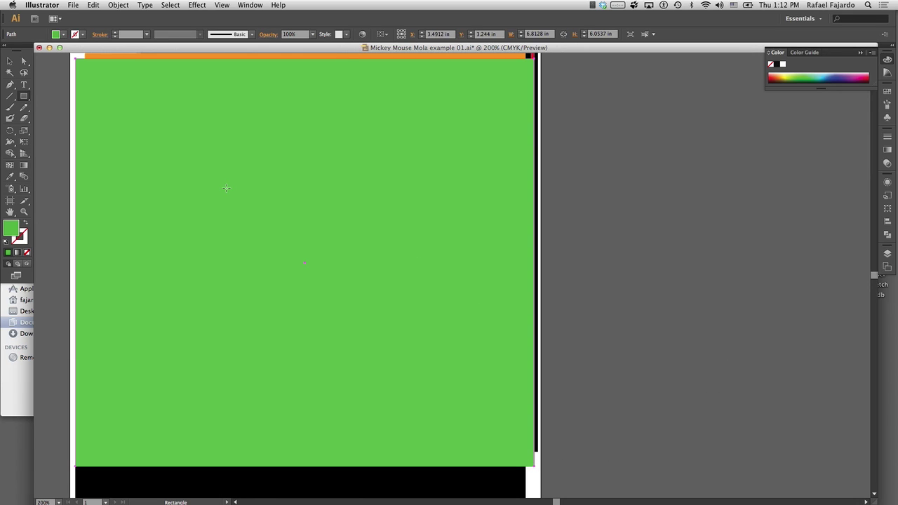
click(9, 61)
click(860, 266)
click(887, 253)
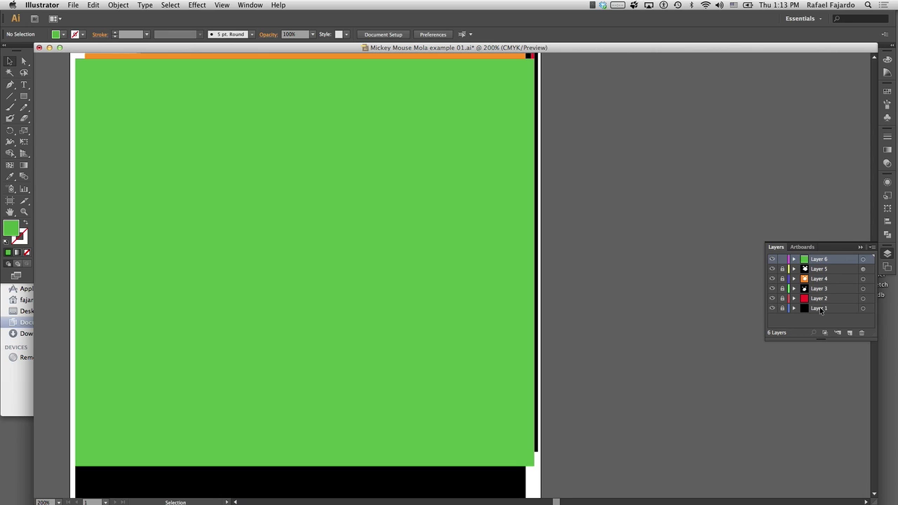
- Expand Layer 6 to reveal its rectangle path and switch to the Pen tool
click(794, 260)
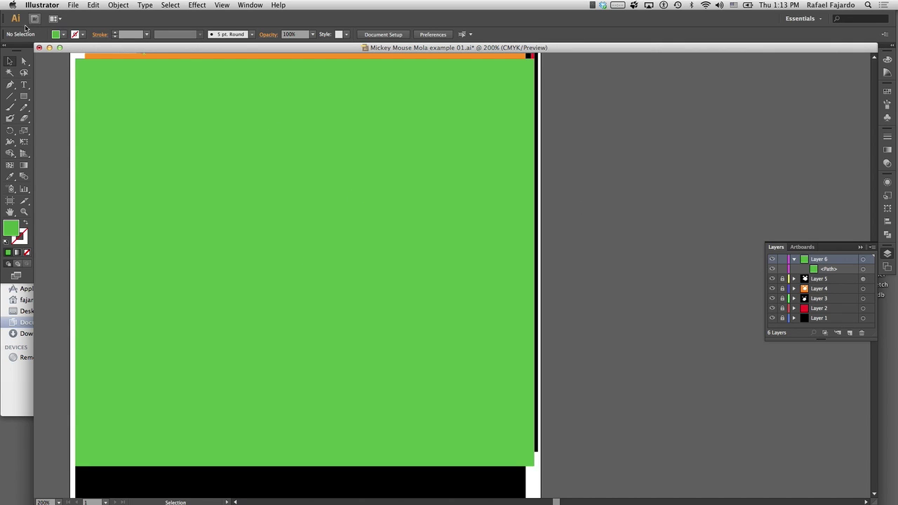
click(9, 86)
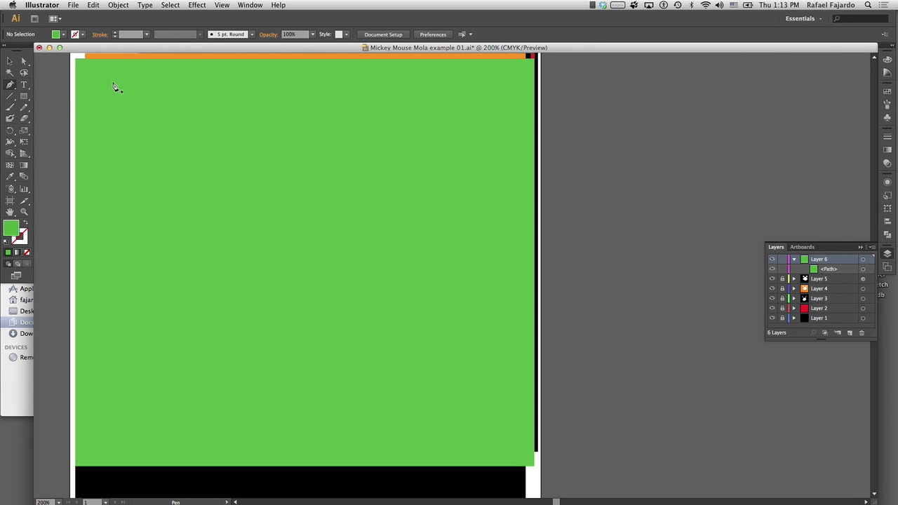
- Pen the outline over the left ear, across the head top, and around the right ear
drag(138, 72, 141, 68)
drag(209, 89, 228, 129)
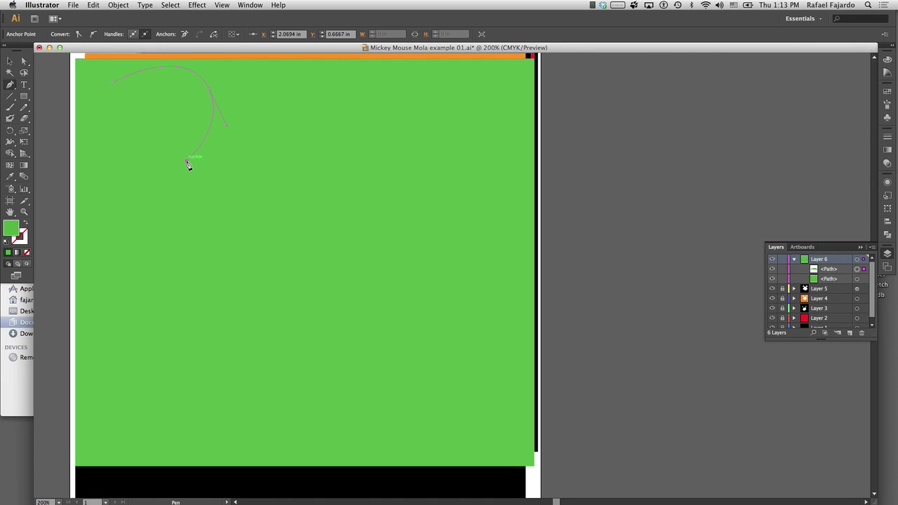
click(186, 160)
drag(333, 130, 333, 128)
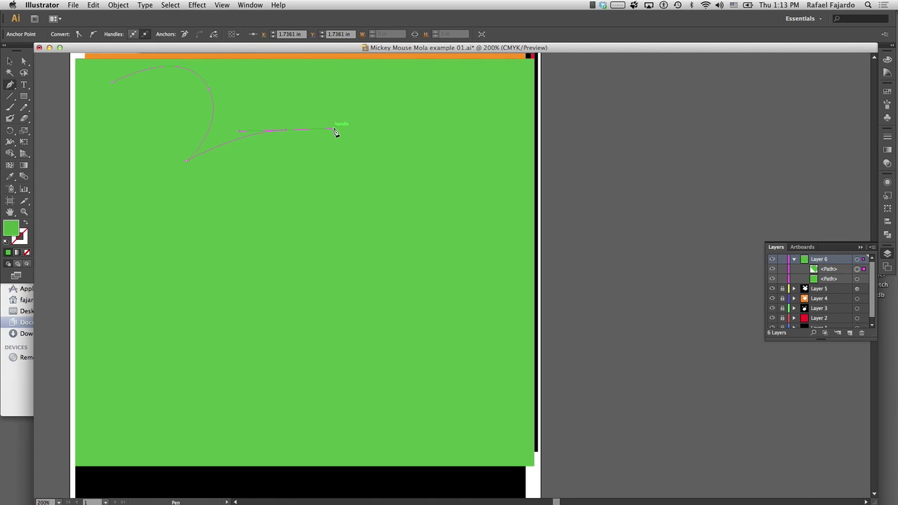
click(408, 161)
drag(362, 108, 353, 70)
drag(495, 70, 525, 111)
mouse_move(510, 197)
mouse_down()
mouse_move(441, 188)
mouse_move(493, 309)
mouse_up()
- Curve the outline along the chin, round the left ear, and close the head path
drag(334, 426, 278, 432)
drag(158, 172, 186, 160)
drag(100, 148, 82, 119)
click(111, 85)
drag(132, 76, 138, 68)
- Fill the selected Mickey head-and-ears shape with the yellow swatch
click(887, 96)
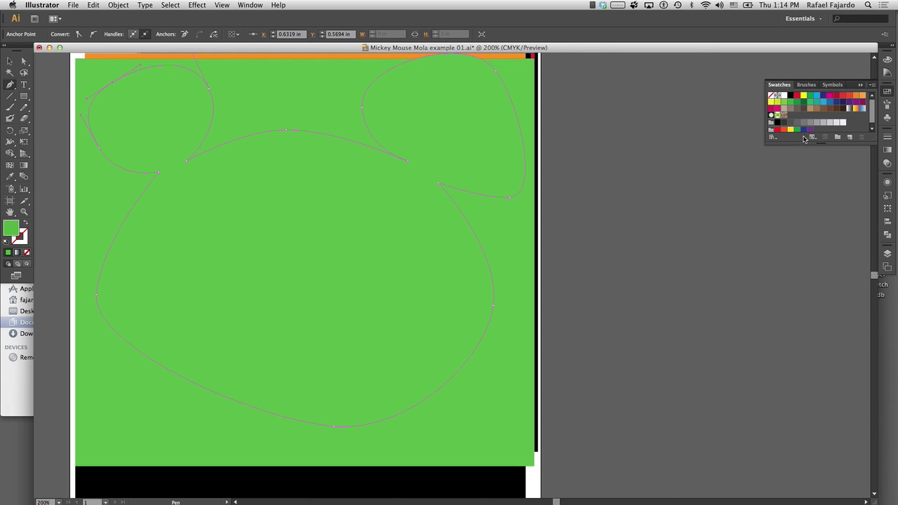
click(791, 130)
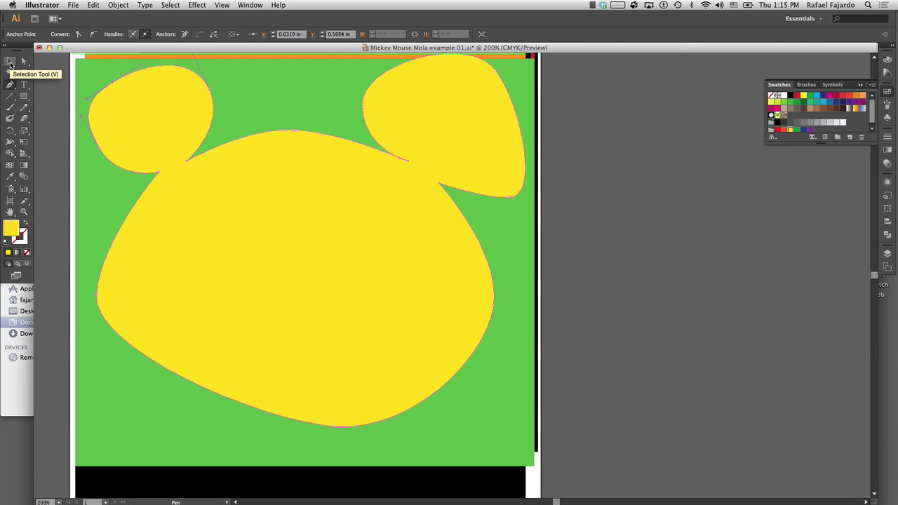
- Nudge the yellow head slightly lower and add the green rectangle to the selection
click(10, 63)
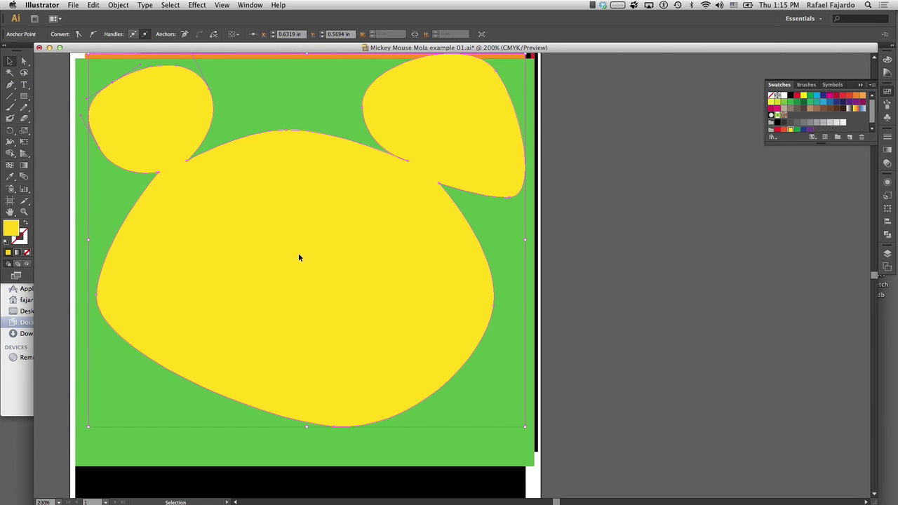
drag(298, 257, 293, 269)
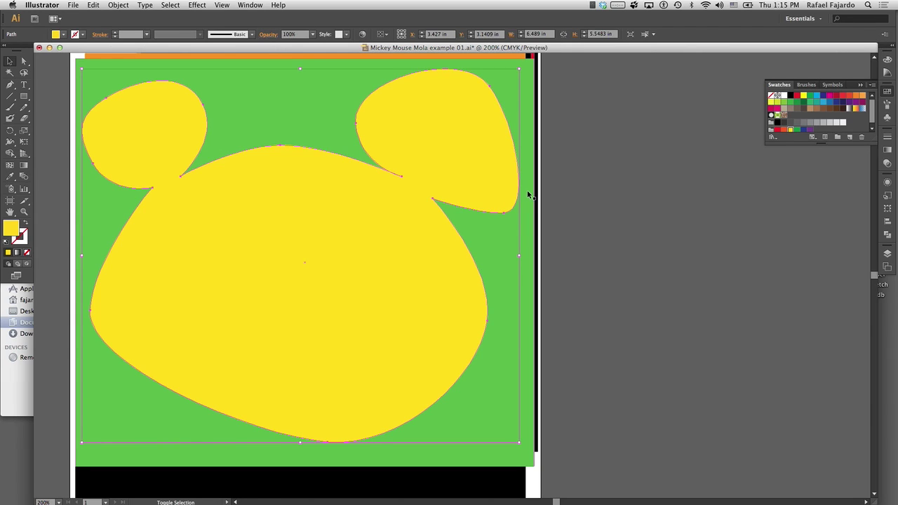
shift+click(527, 189)
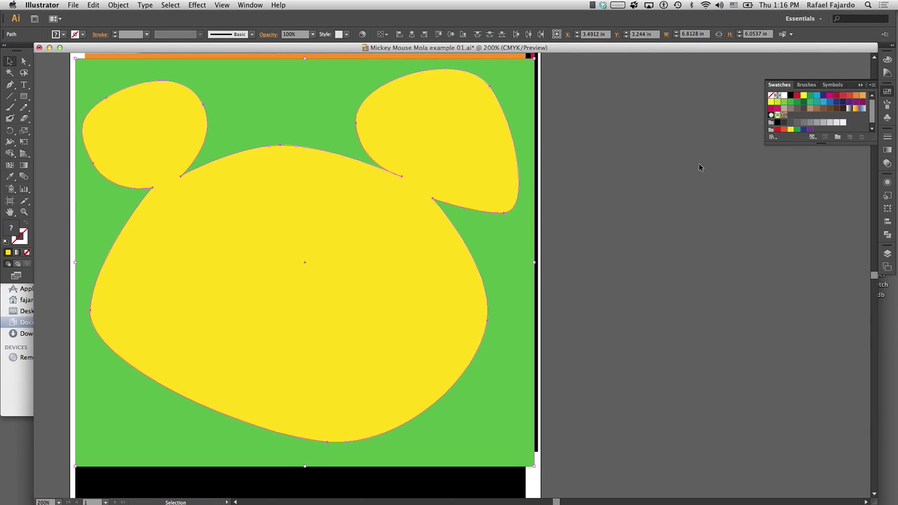
- Show the Layers panel with Layer 6 listing its yellow head and green rectangle paths
click(886, 254)
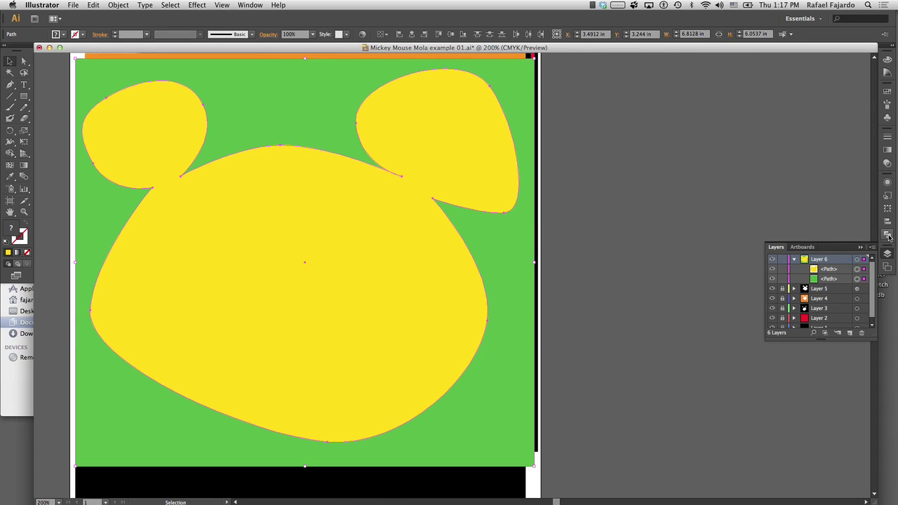
- Switch the docked panel from Layers to the Pathfinder shape modes
click(887, 236)
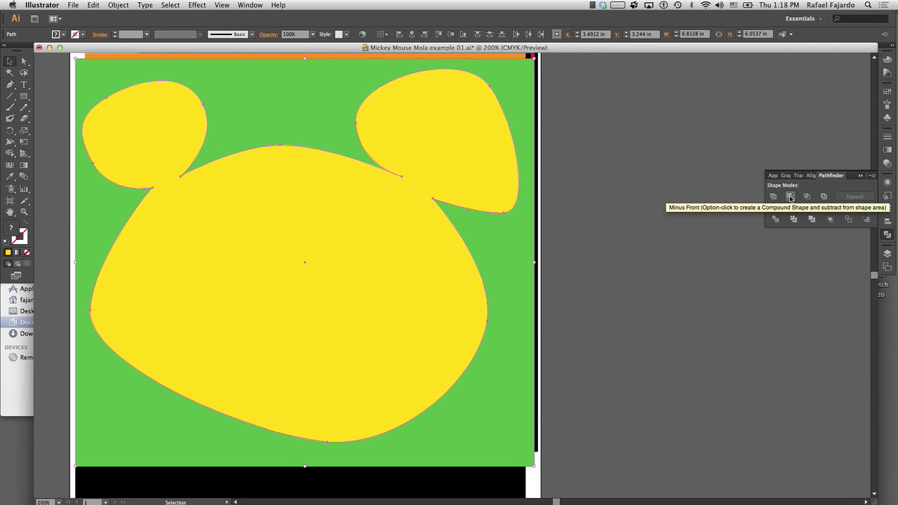
- Apply Minus Front to cut the yellow head out of the green rectangle
click(789, 197)
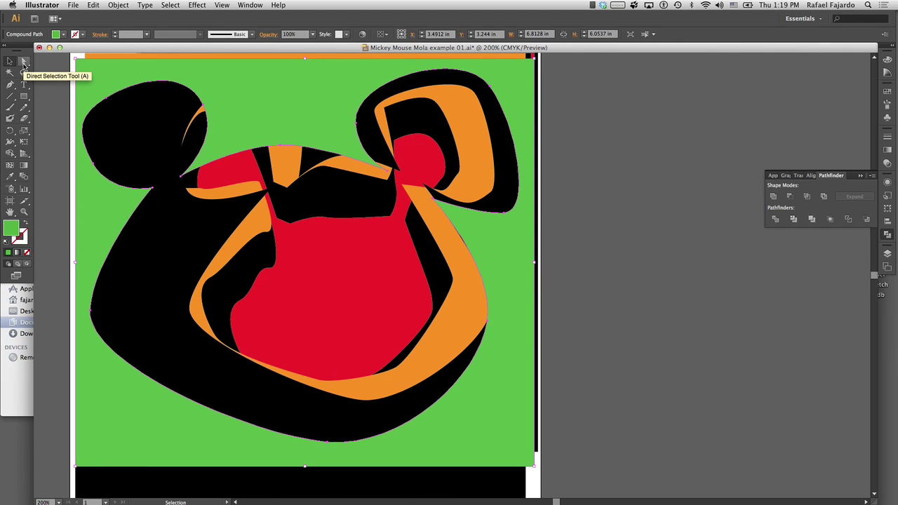
- With Direct Selection, deselect and then pick the left ear outline to expose its anchors
click(24, 61)
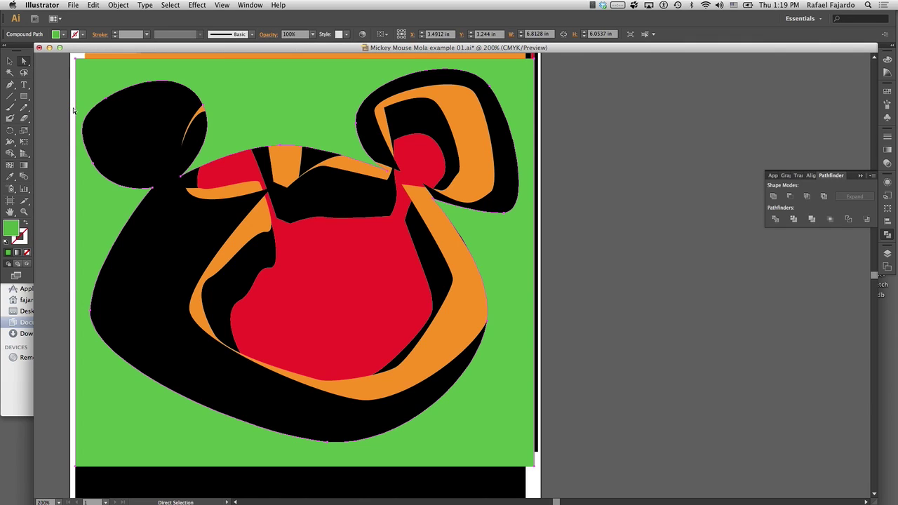
click(644, 110)
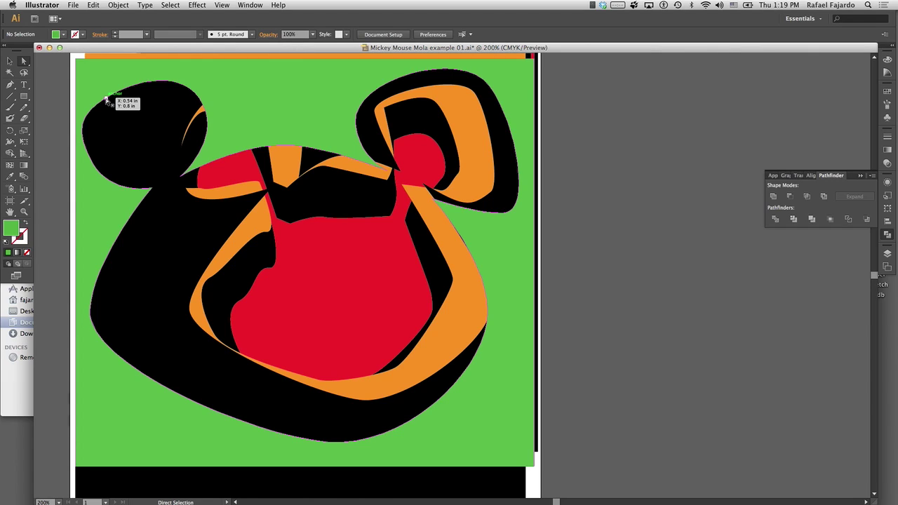
click(106, 101)
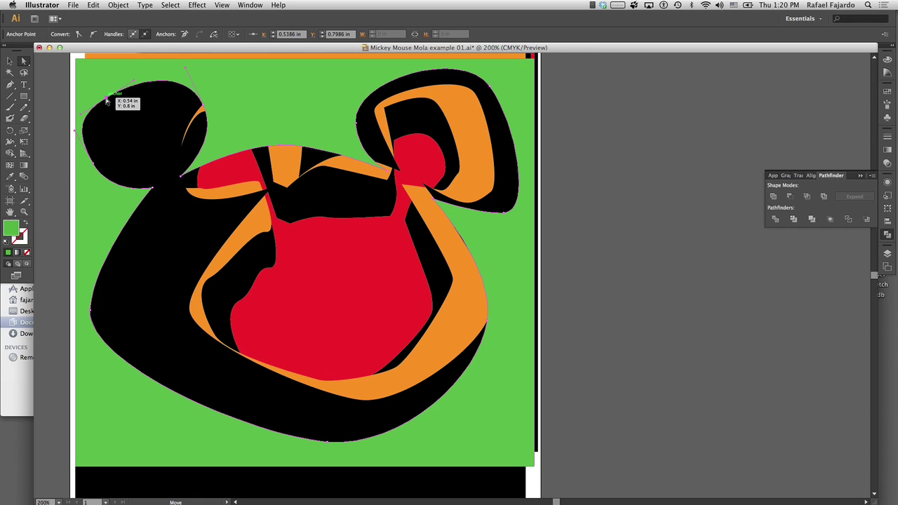
- Drag the left ear's anchors and handles to stretch the opening over the head top, undoing one stray spike
drag(106, 101, 128, 108)
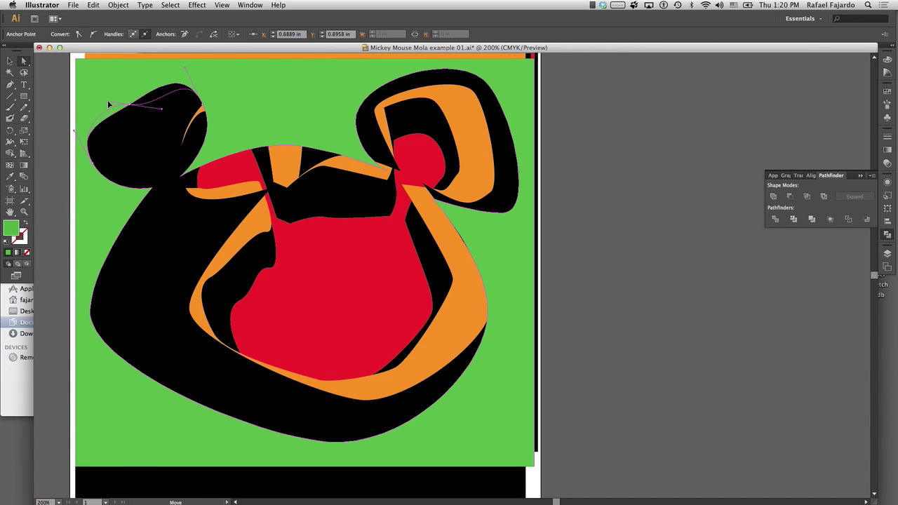
click(108, 106)
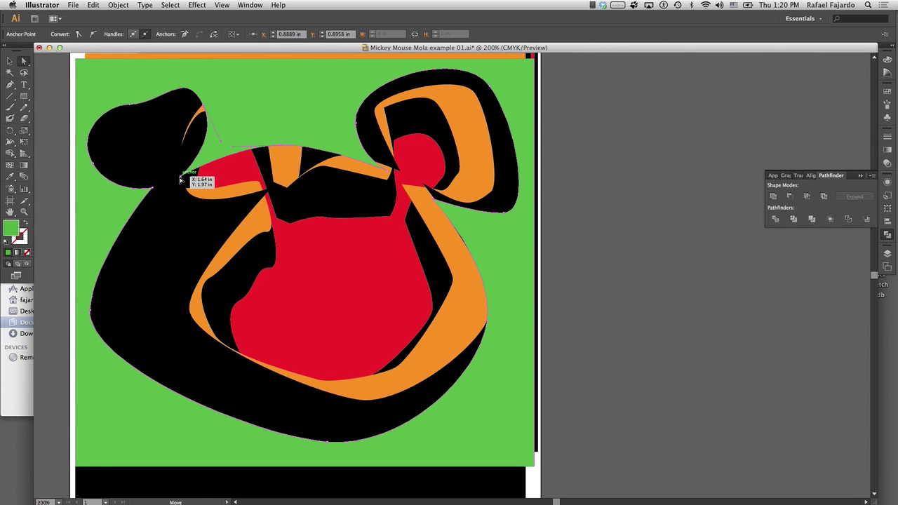
drag(179, 180, 231, 156)
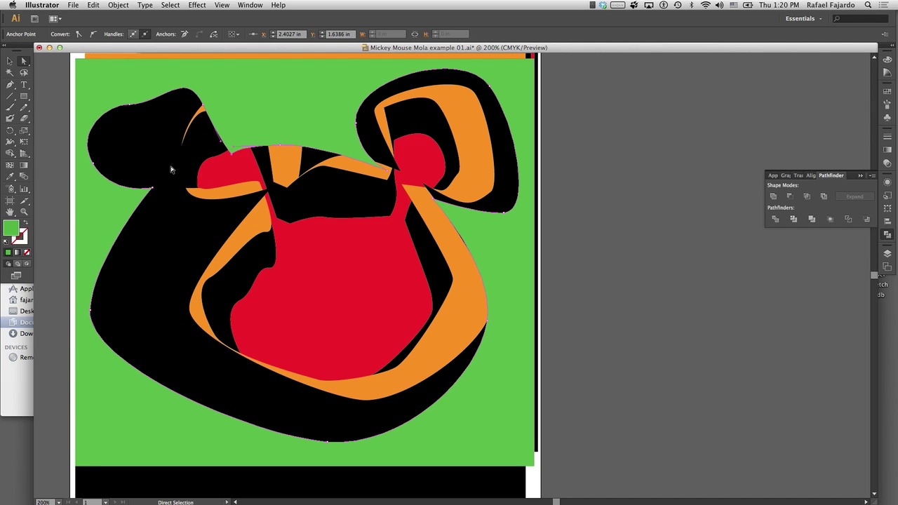
drag(232, 156, 309, 164)
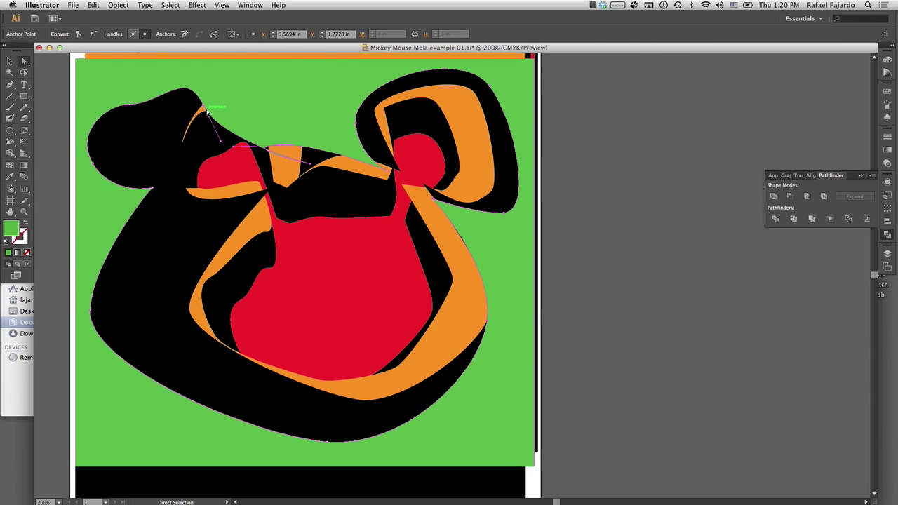
drag(207, 113, 246, 103)
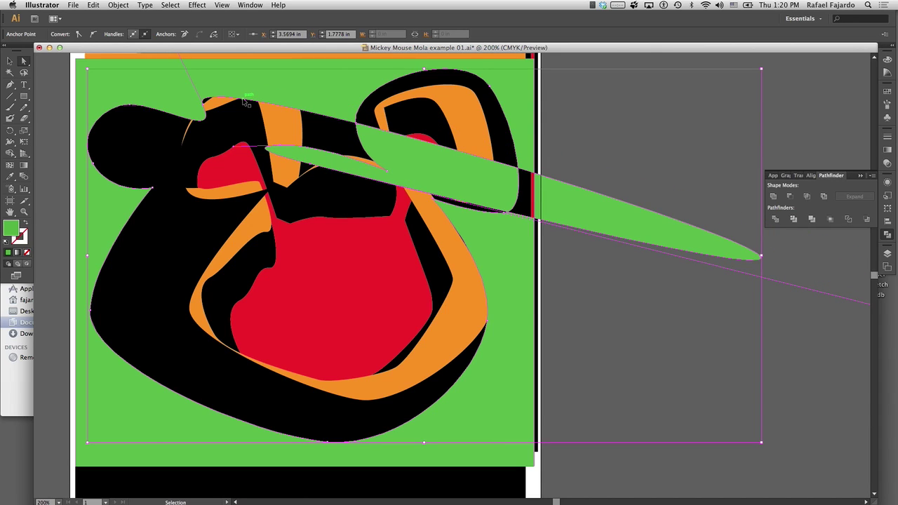
key(super+z)
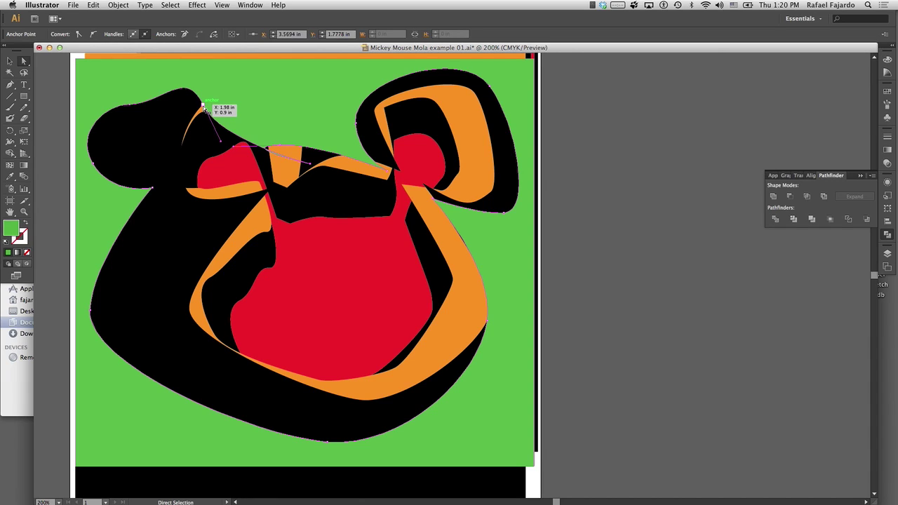
drag(203, 107, 303, 94)
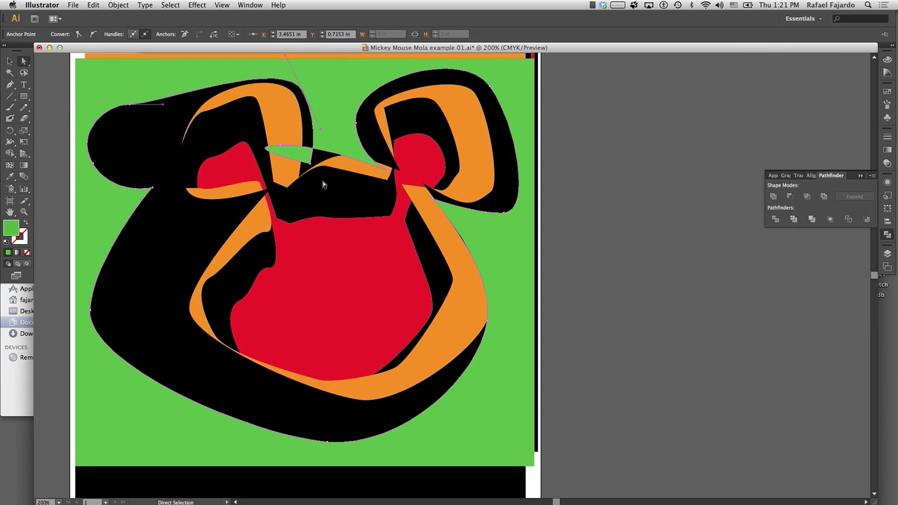
- Move the ear–cheek anchor down and inward to about 2.19 × 2.49 in
drag(310, 167, 310, 166)
key(ctrl+shift+a)
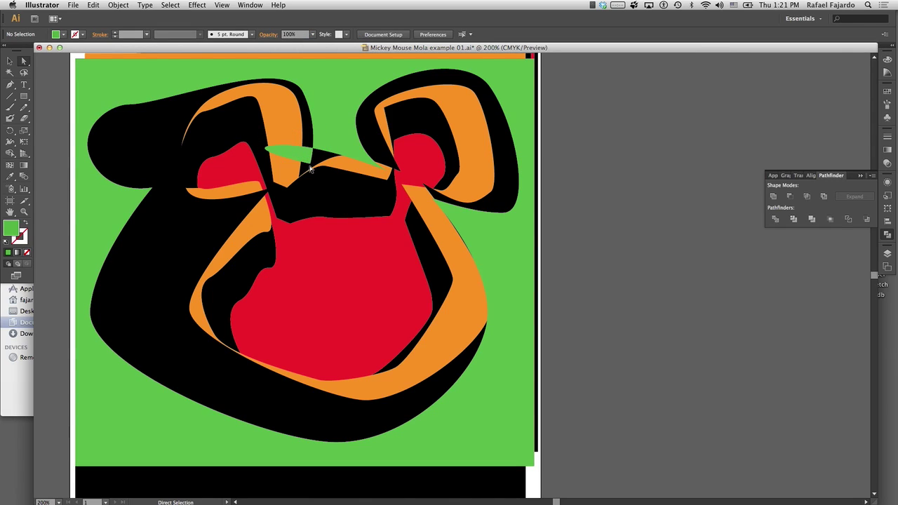
click(151, 191)
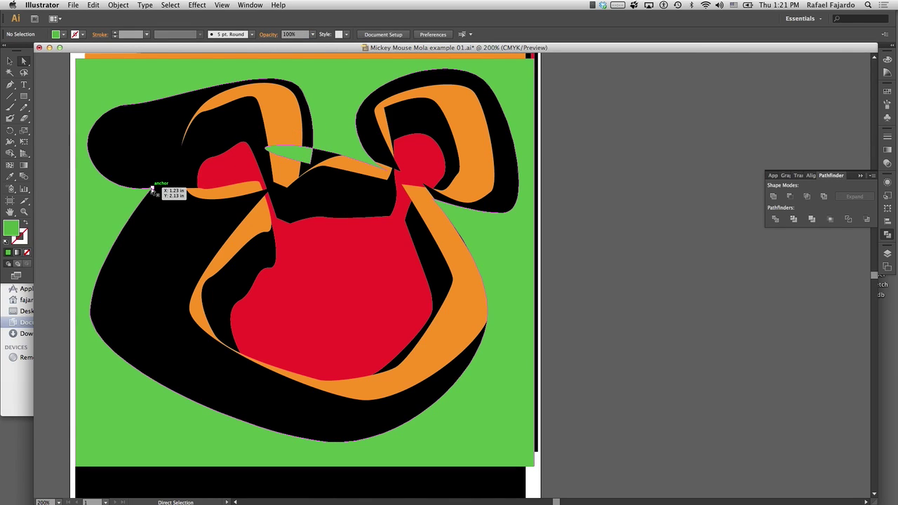
drag(151, 191, 218, 212)
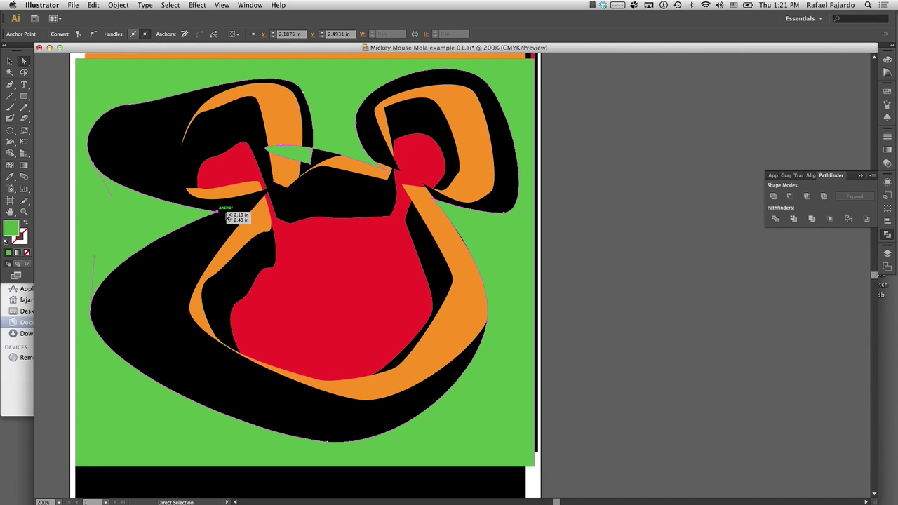